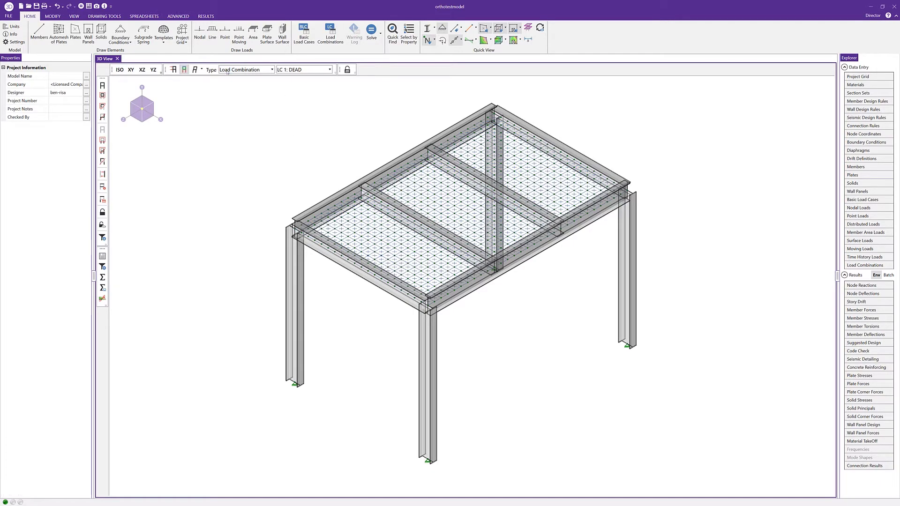
# - Display the applied plate loads on the deck and zoom the view in and out
pyautogui.click(173, 69)
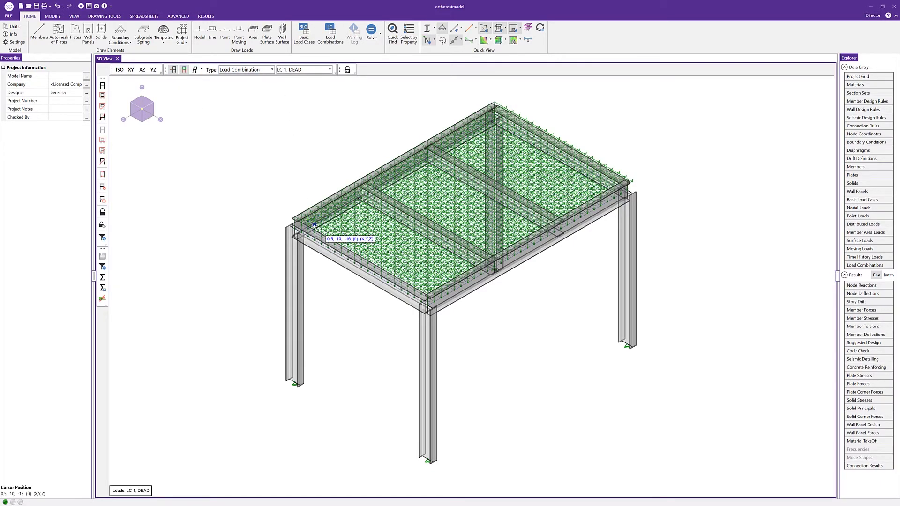
pyautogui.scroll(5, 339, 238)
pyautogui.scroll(2, 339, 238)
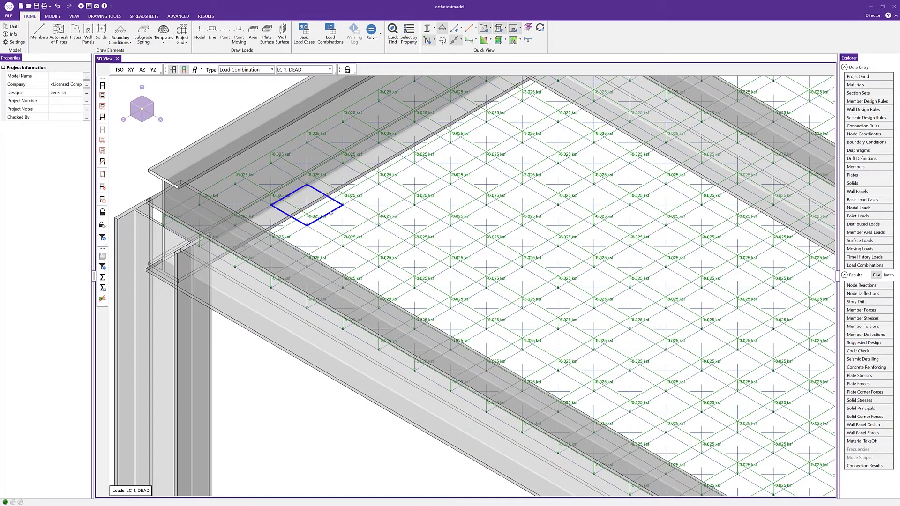
pyautogui.scroll(-7, 334, 211)
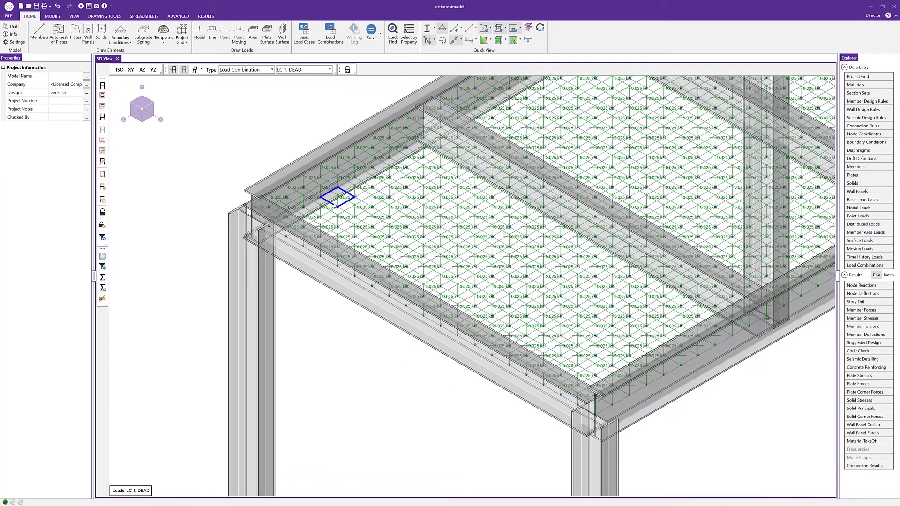
pyautogui.scroll(-2, 334, 202)
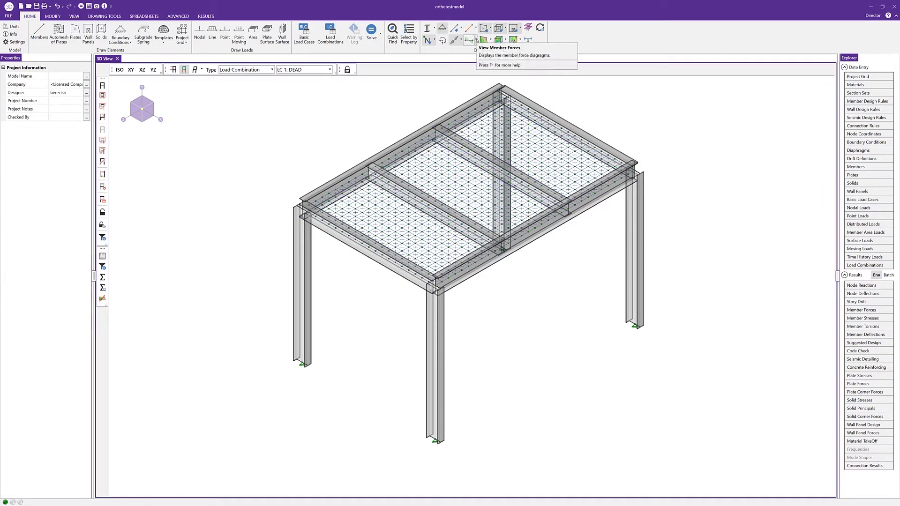
# - Plot member y-shear diagrams for LC 1 DEAD, then render solids and turn diagrams off
pyautogui.click(475, 40)
pyautogui.click(473, 66)
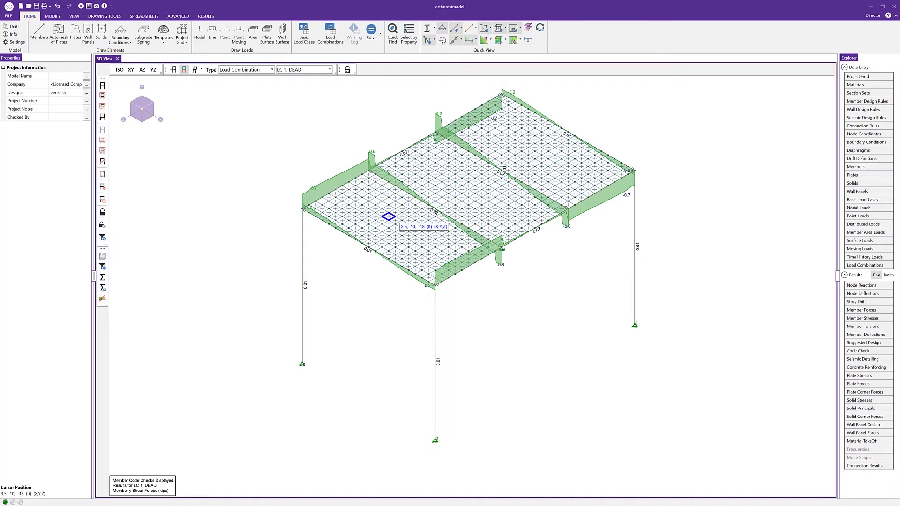
pyautogui.click(427, 30)
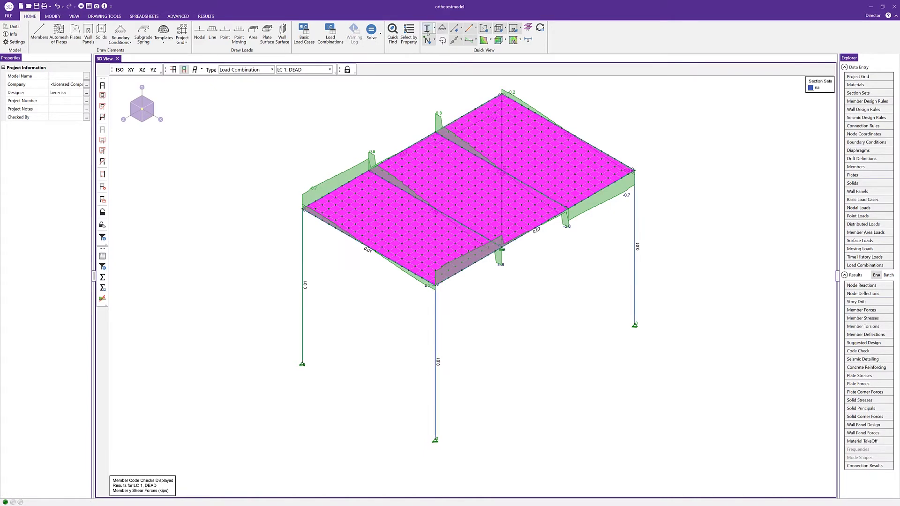
pyautogui.click(468, 40)
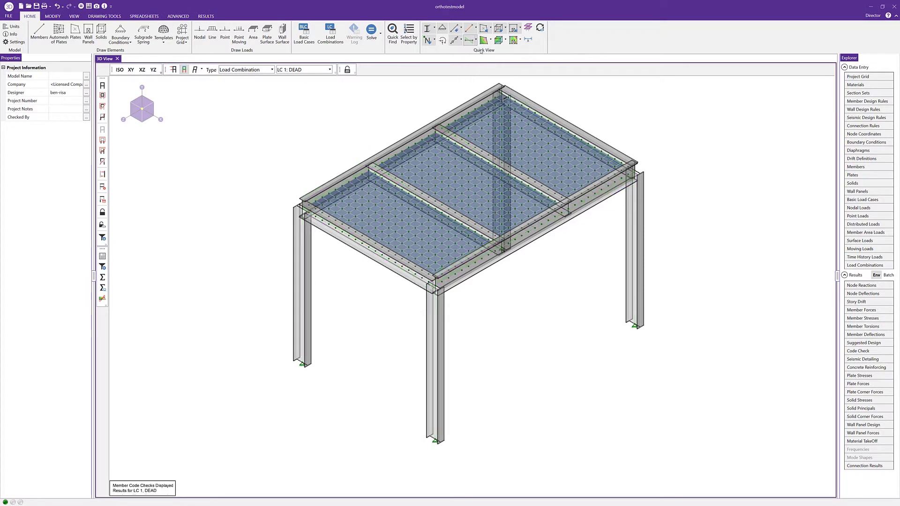
# - Set row 6 gen_Steel Plate Methodology to Orthotropic in Materials, accepting the results clear
pyautogui.click(862, 87)
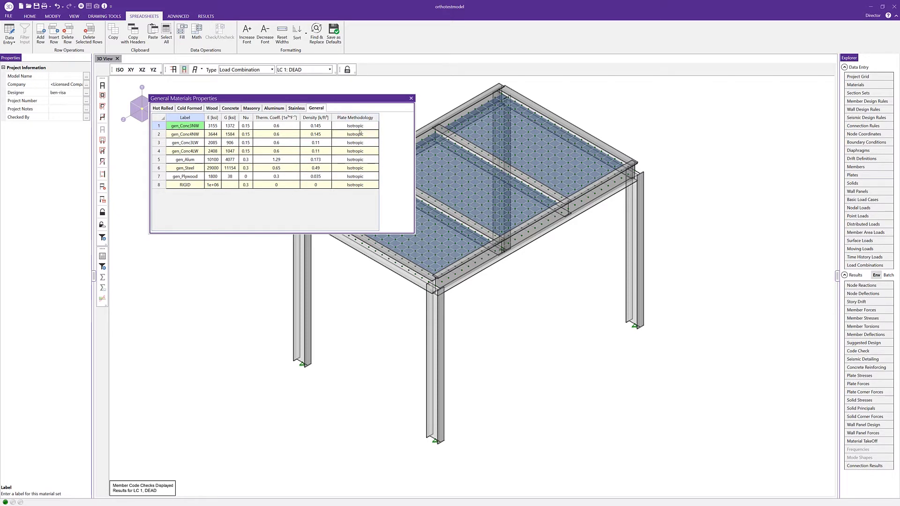
pyautogui.click(370, 169)
pyautogui.click(375, 168)
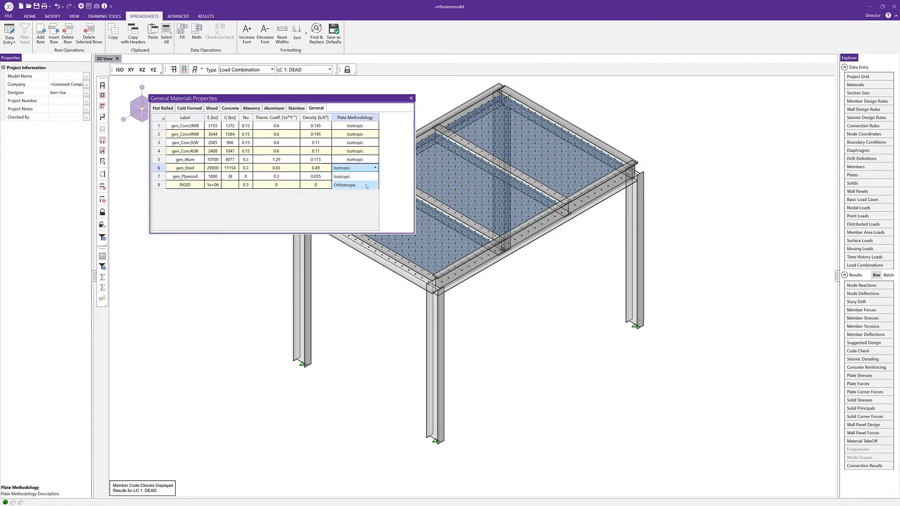
pyautogui.click(374, 186)
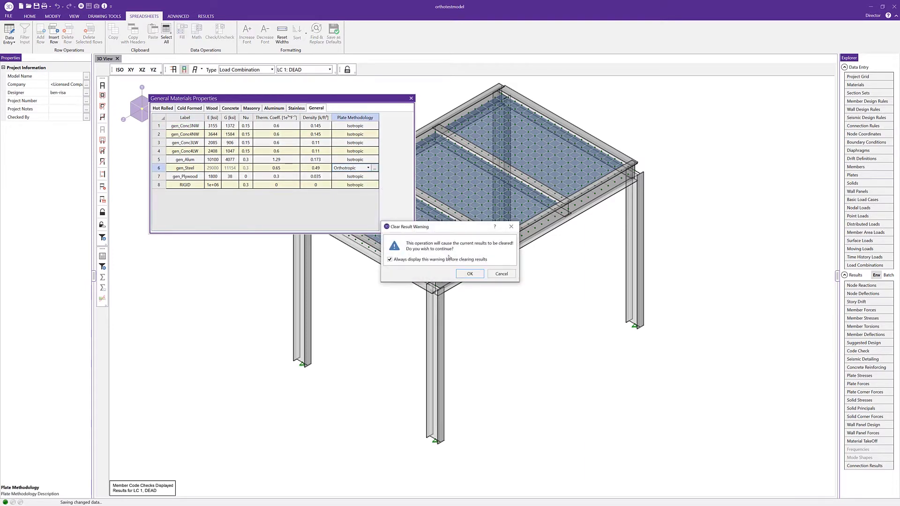
pyautogui.click(470, 274)
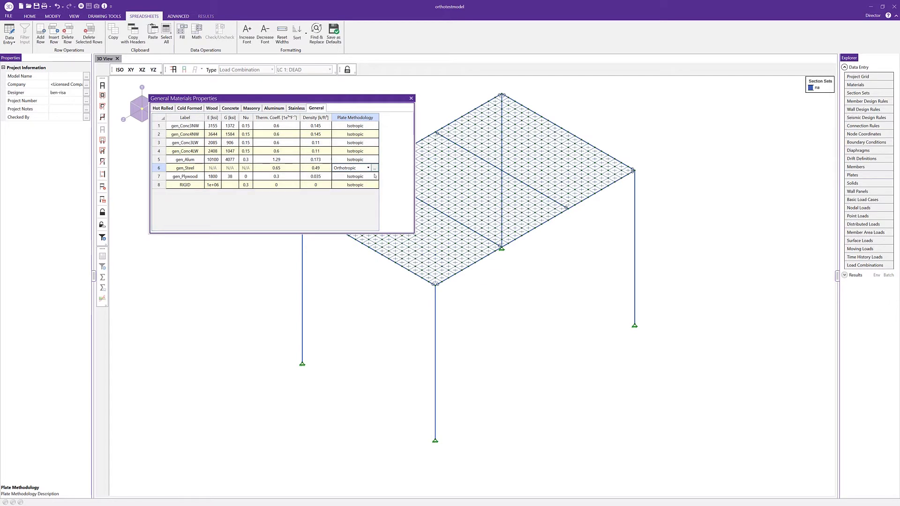
pyautogui.click(375, 168)
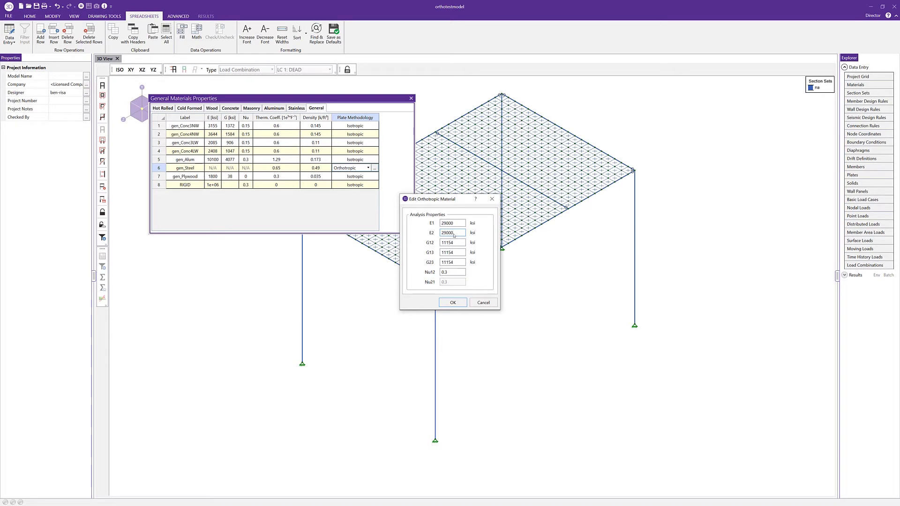
pyautogui.click(485, 304)
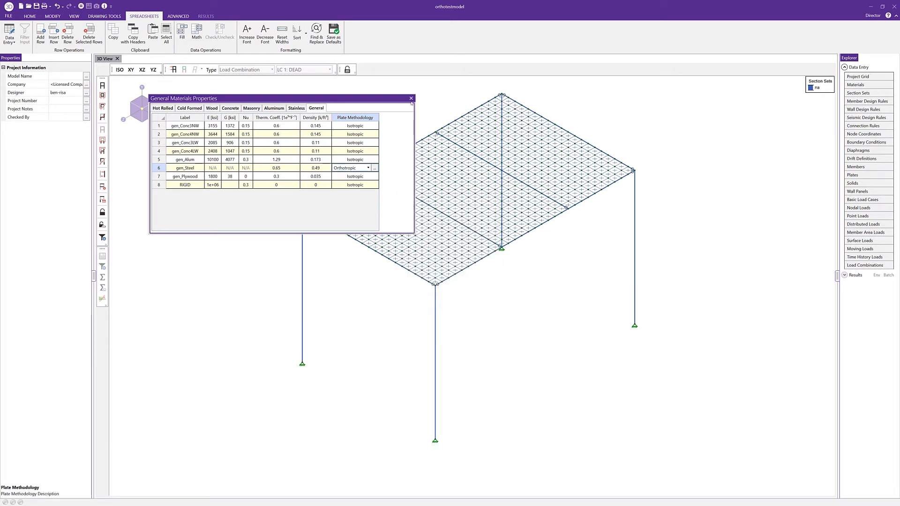
# - Close the materials spreadsheet, keep Plate Local Axis Orientation at Global, and box-select everything
pyautogui.click(412, 99)
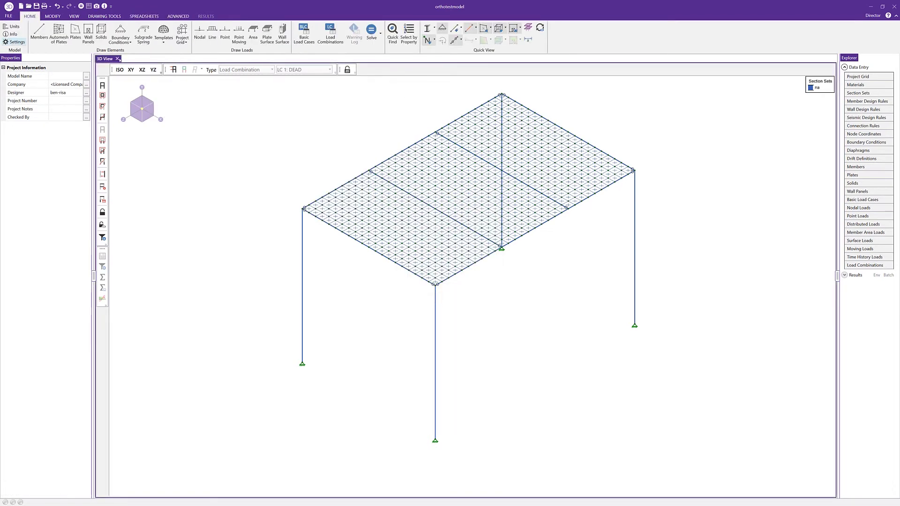
pyautogui.click(14, 42)
pyautogui.click(409, 159)
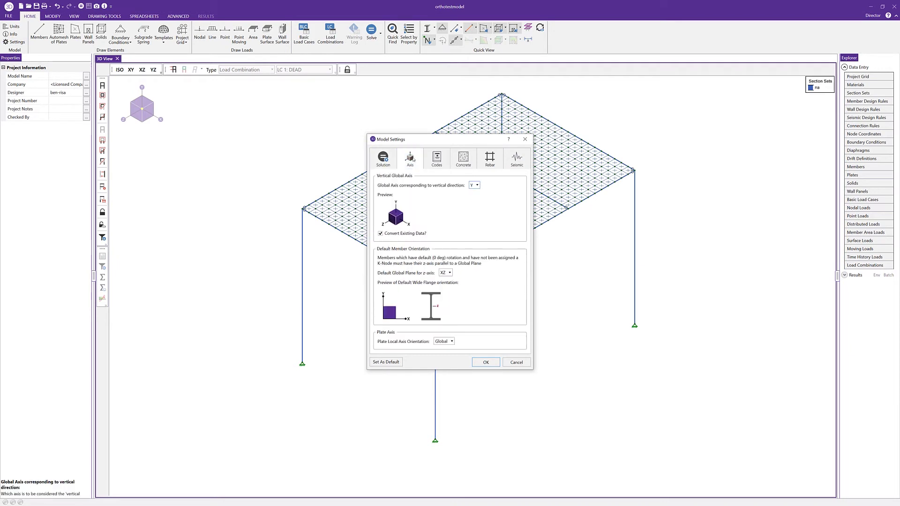
pyautogui.click(443, 342)
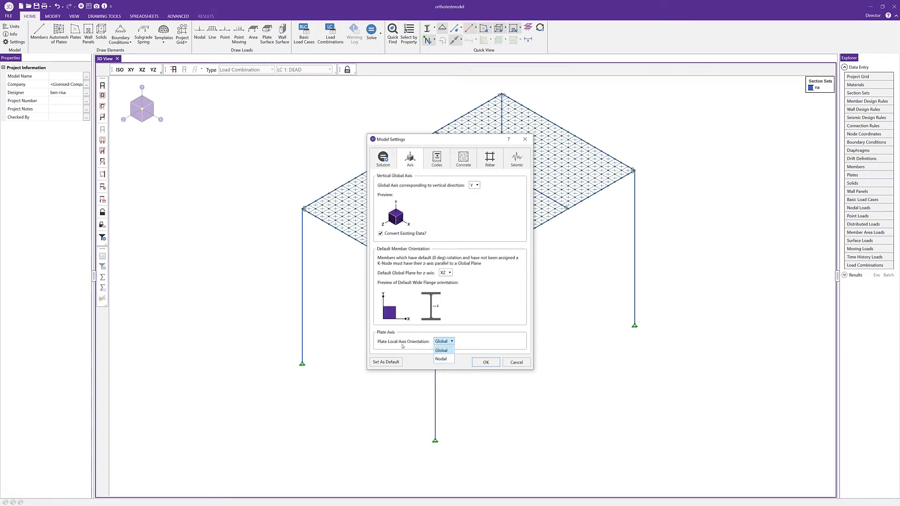
pyautogui.click(443, 351)
pyautogui.click(474, 361)
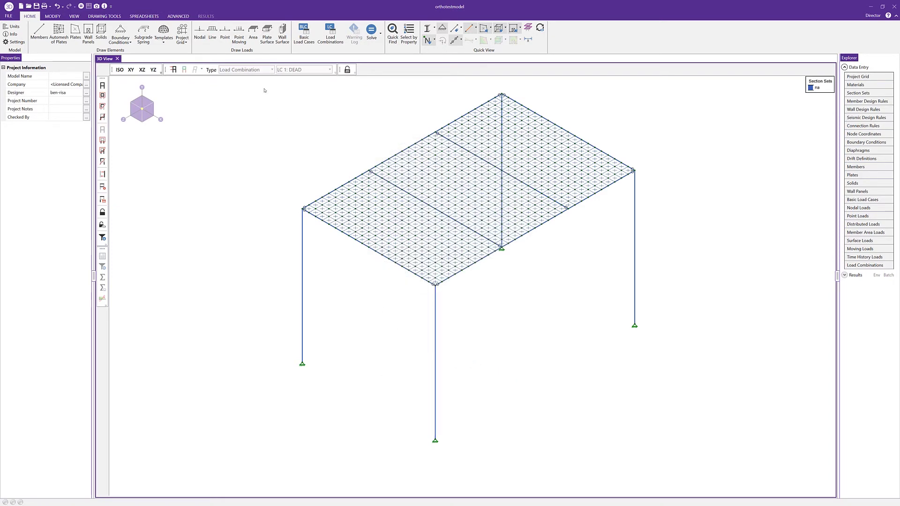
pyautogui.moveTo(265, 91); pyautogui.dragTo(686, 321)
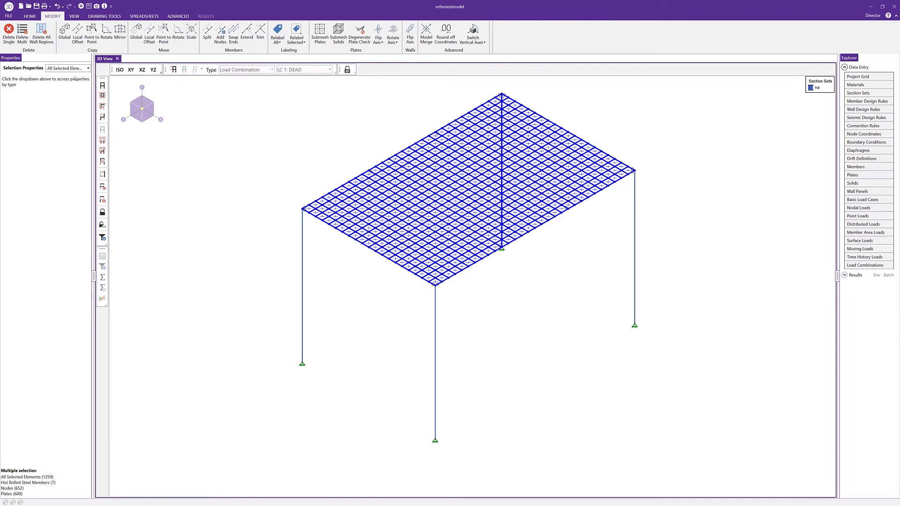
# - Limit selection properties to Plates (600) and review their gen_Steel, 0.036 in material
pyautogui.click(70, 68)
pyautogui.click(66, 104)
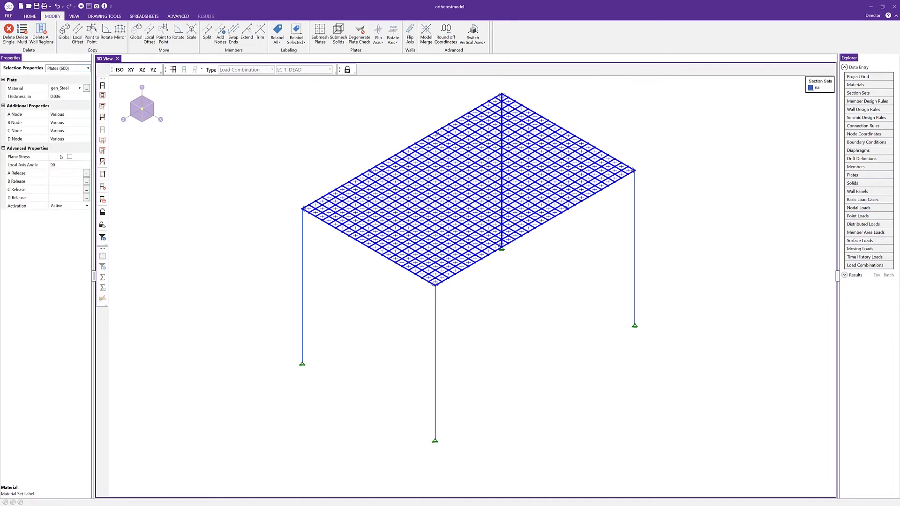
pyautogui.click(86, 89)
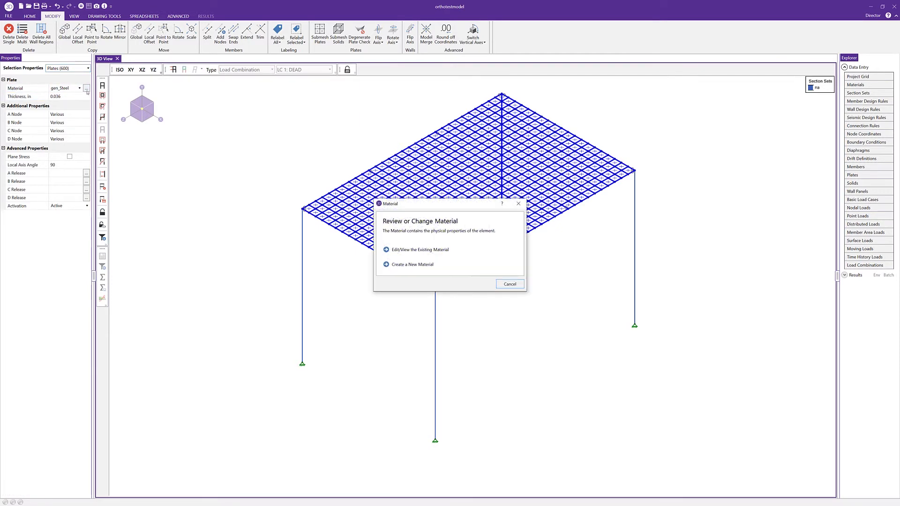
# - Edit the existing gen_Steel material and move the Edit General Material dialog left
pyautogui.click(412, 250)
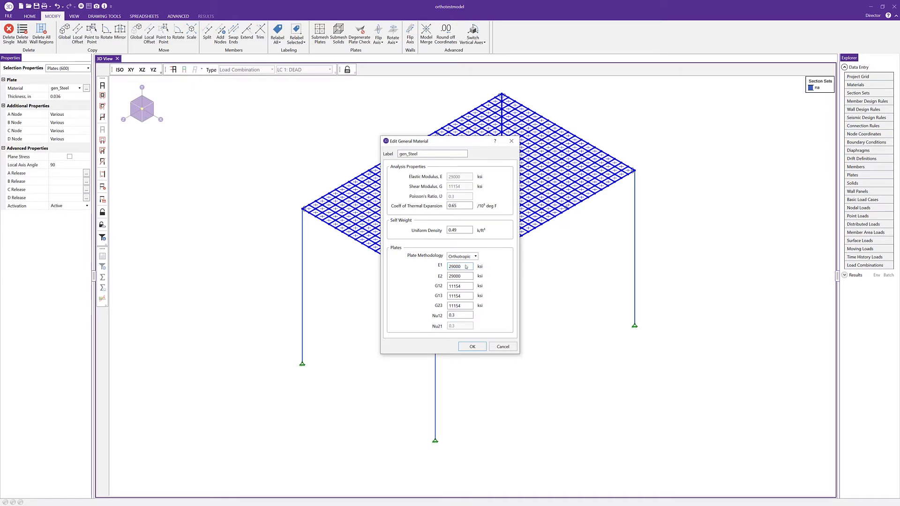
pyautogui.doubleClick(463, 267)
pyautogui.moveTo(457, 147); pyautogui.dragTo(228, 146)
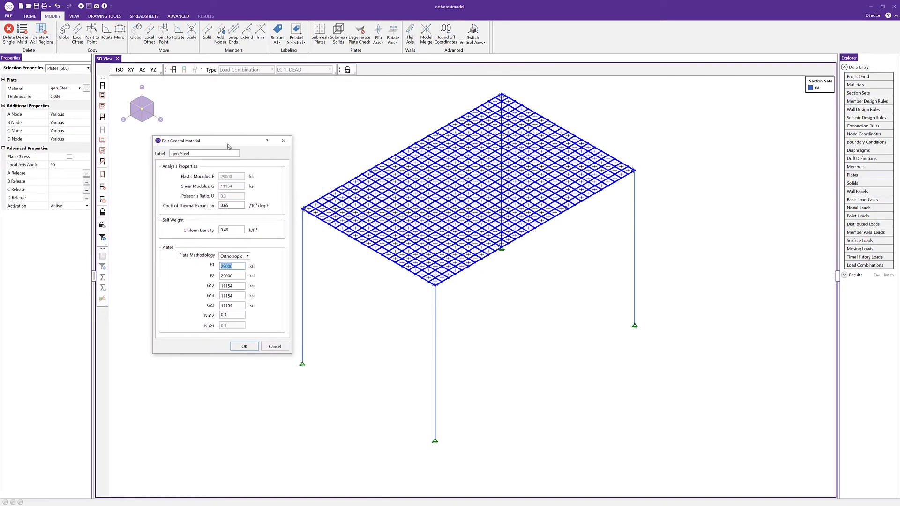
pyautogui.click(221, 276)
# - Enter 0.0000001 ksi for gen_Steel's E2 and G23, fixing typos before committing each
pyautogui.doubleClick(221, 276)
pyautogui.write('.0000007')
pyautogui.press('Tab')
pyautogui.click(221, 278)
pyautogui.press('Tab')
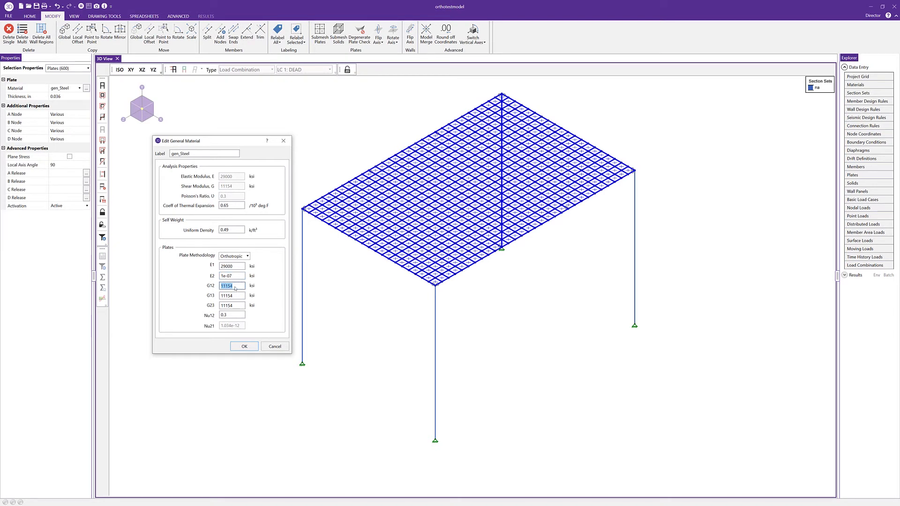
pyautogui.doubleClick(231, 307)
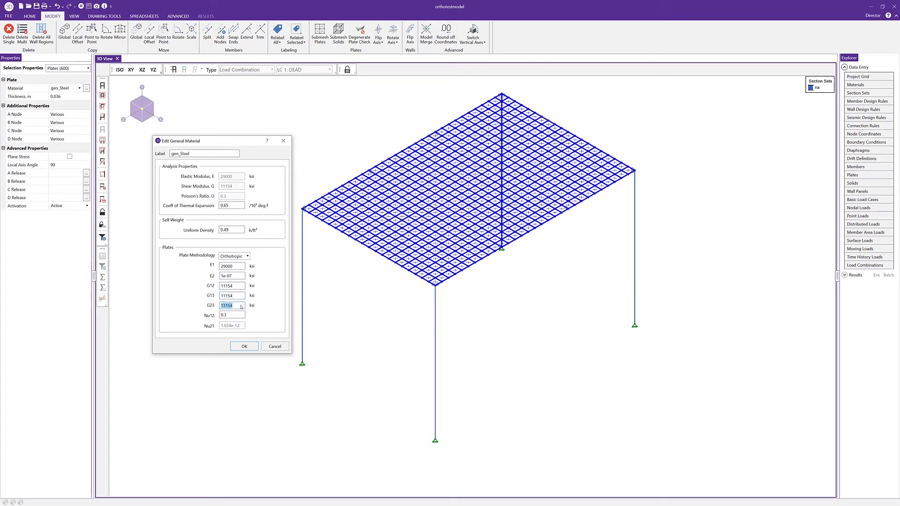
pyautogui.write('.0000007')
pyautogui.press('BackSpace')
pyautogui.write('1')
pyautogui.press('Tab')
# - Apply the edited gen_Steel, re-solve the model, and plot member y shear for LC 1 DEAD
pyautogui.click(250, 349)
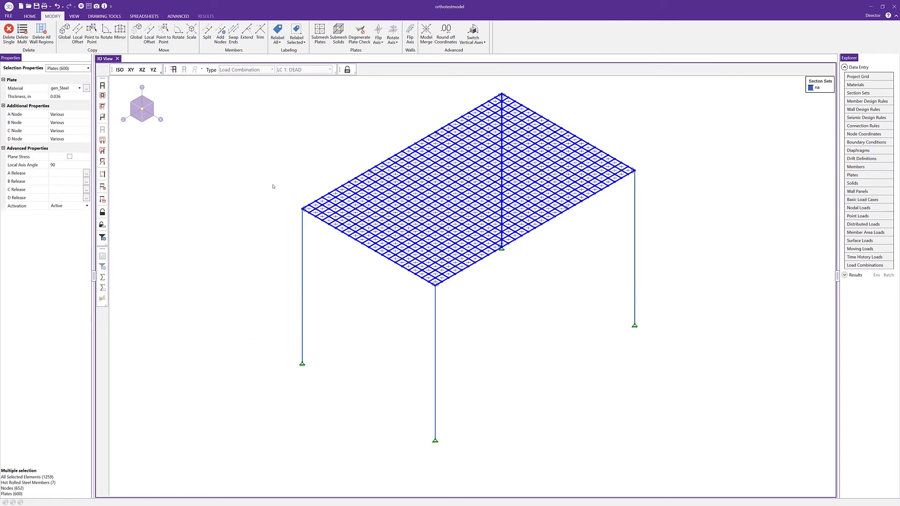
pyautogui.click(273, 186)
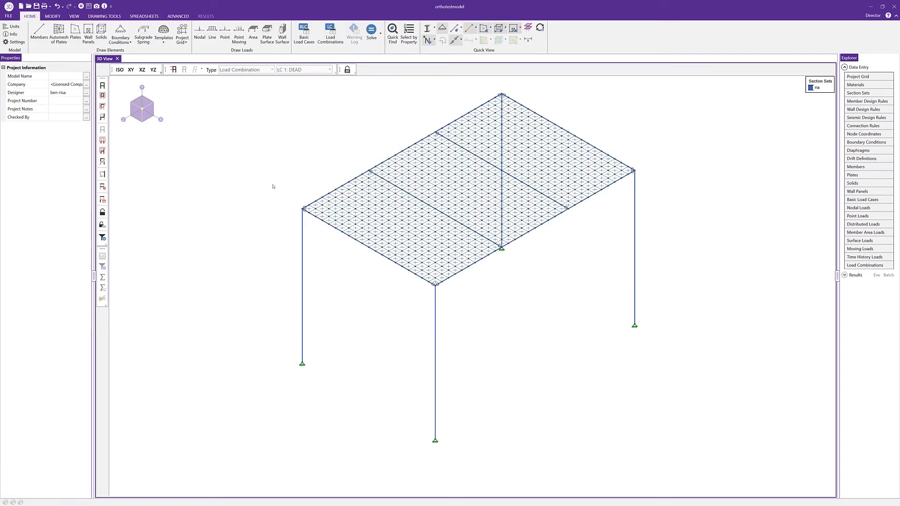
pyautogui.click(368, 31)
pyautogui.click(451, 297)
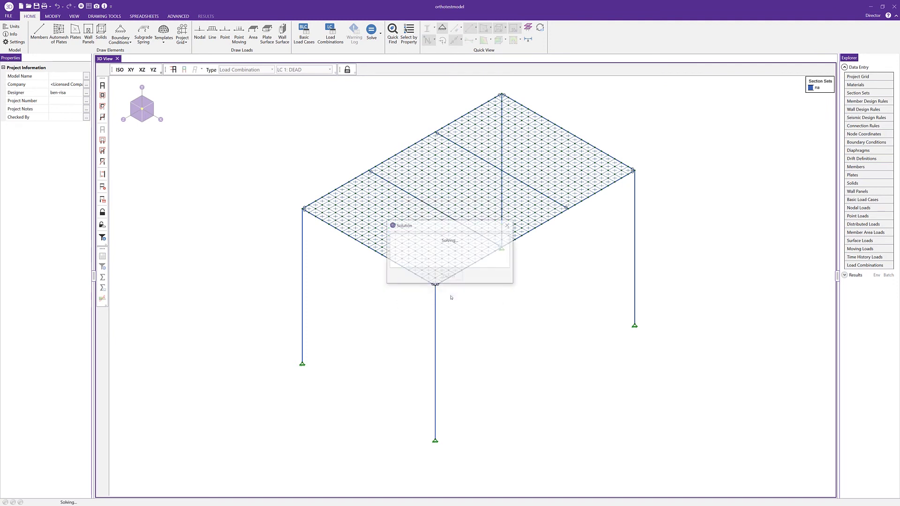
pyautogui.press('Return')
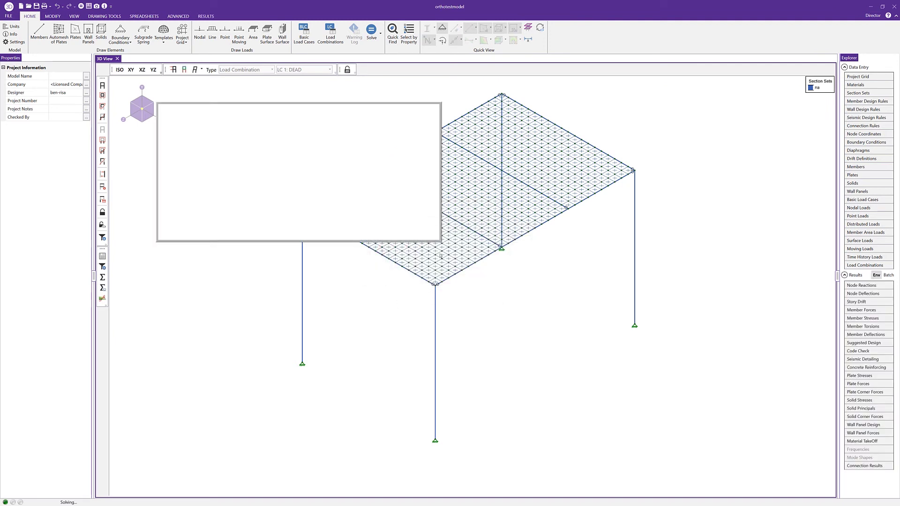
pyautogui.click(436, 106)
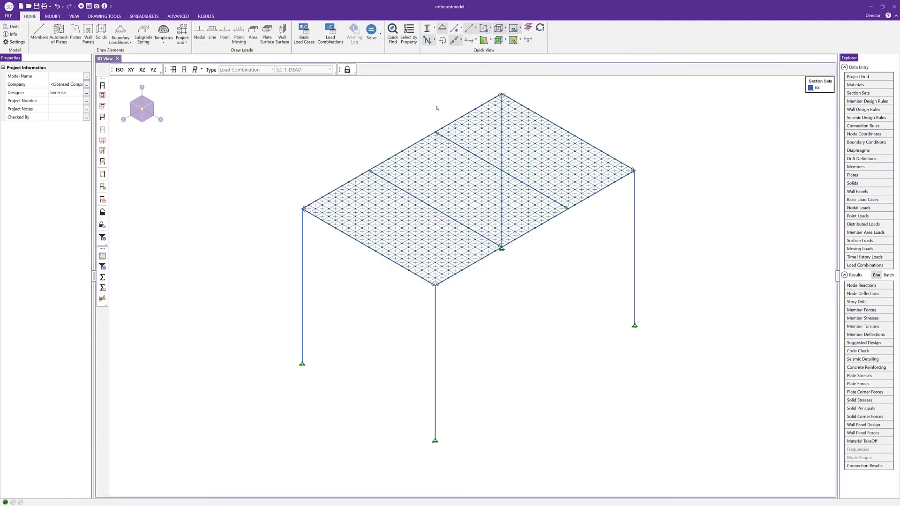
pyautogui.click(475, 40)
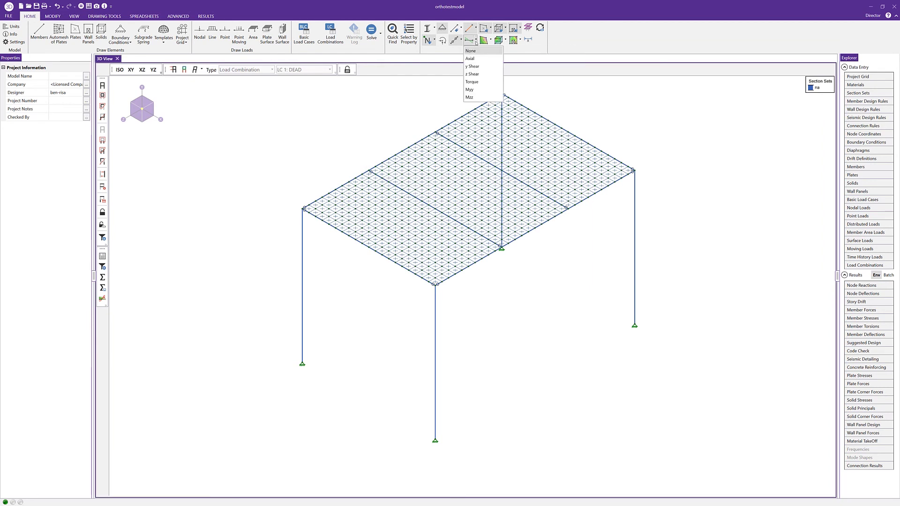
pyautogui.click(478, 67)
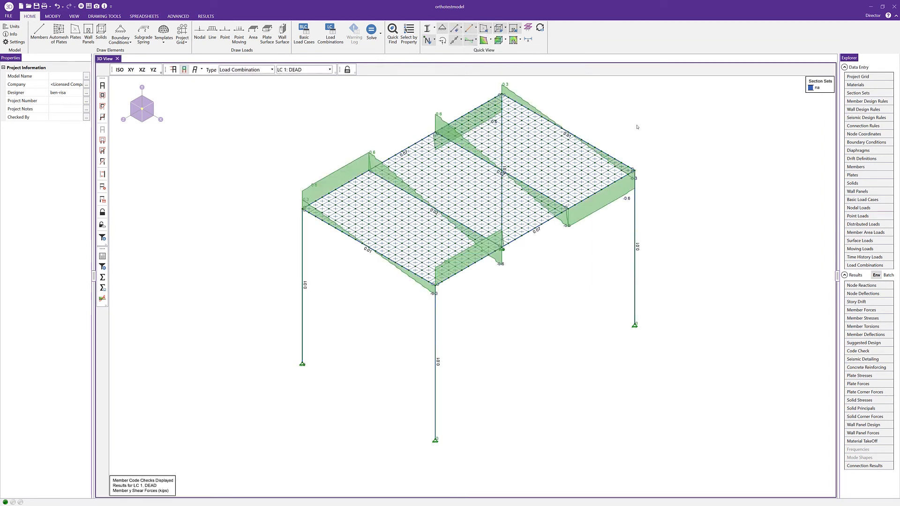